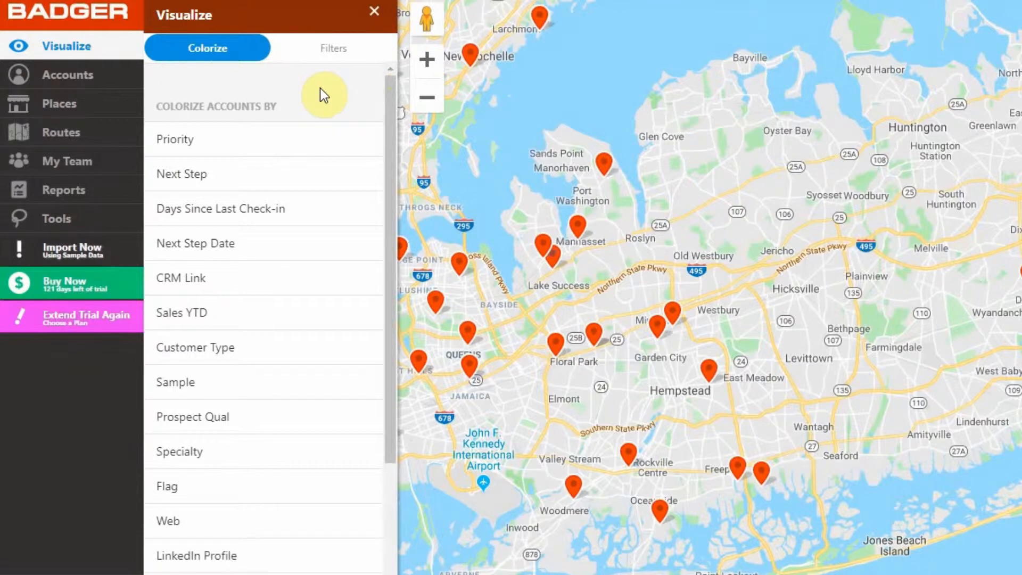
- Colorize the account pins in turn by Priority, Next Step, Next Step Date, CRM Link and Sales YTD
{"action": "left_click_drag", "start_coordinate": [634, 270], "coordinate": [941, 318]}
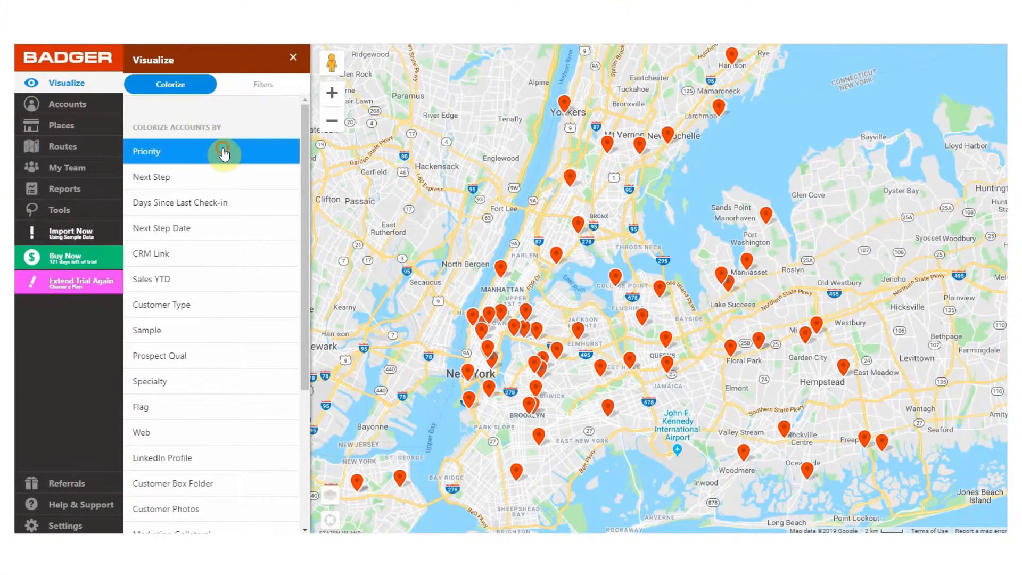
{"action": "left_click", "coordinate": [277, 139]}
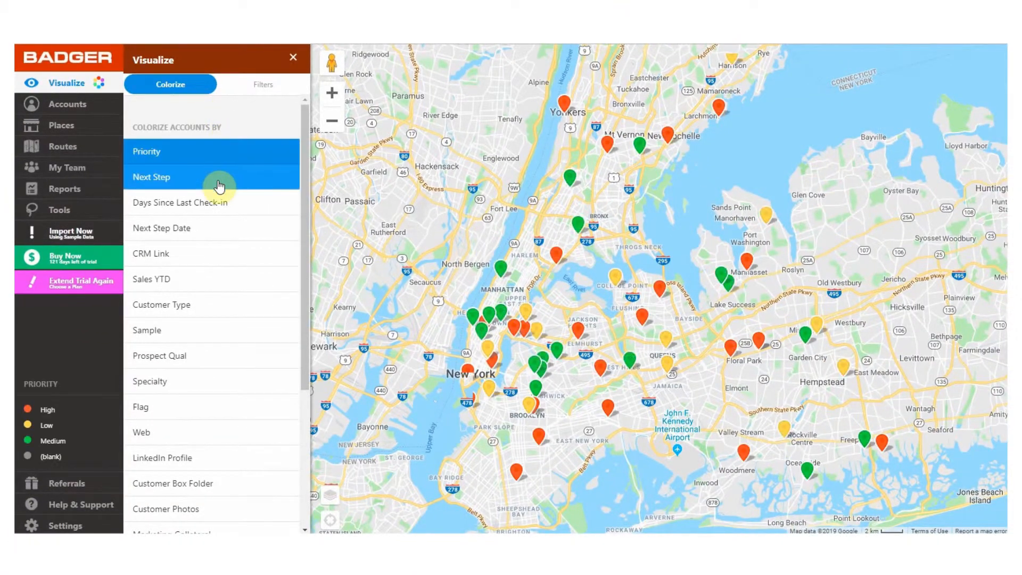
{"action": "left_click", "coordinate": [219, 181]}
{"action": "left_click", "coordinate": [215, 228]}
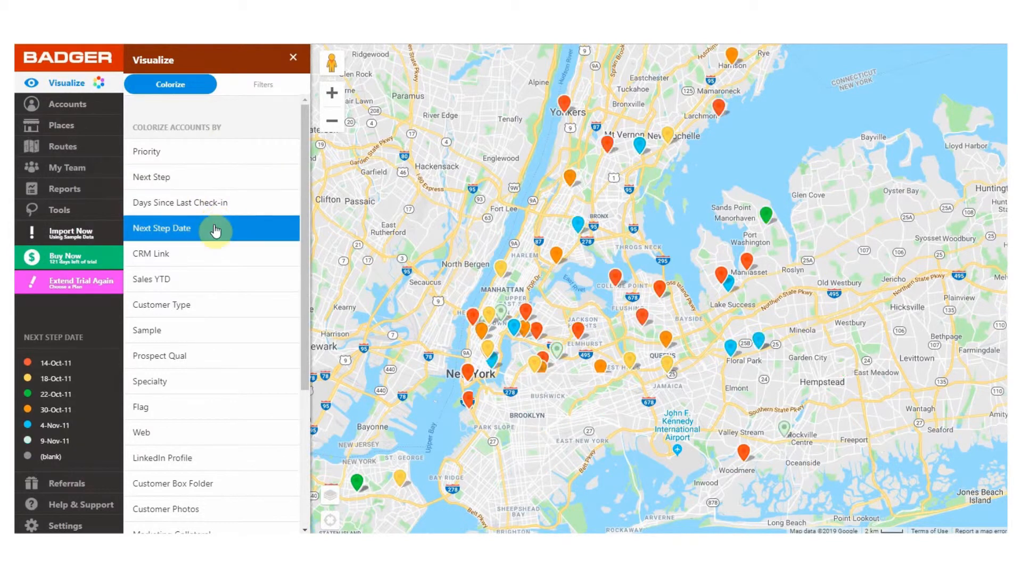
{"action": "left_click", "coordinate": [210, 259]}
{"action": "left_click", "coordinate": [204, 287]}
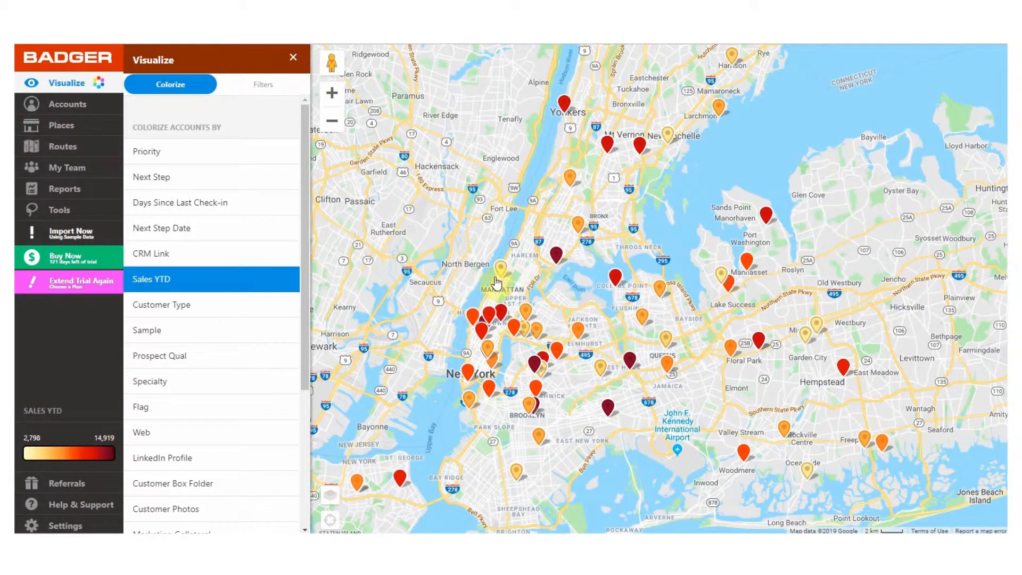
- Colorize the accounts by Priority and filter out the blank, Medium and Low priorities, leaving only High
{"action": "left_click", "coordinate": [185, 154]}
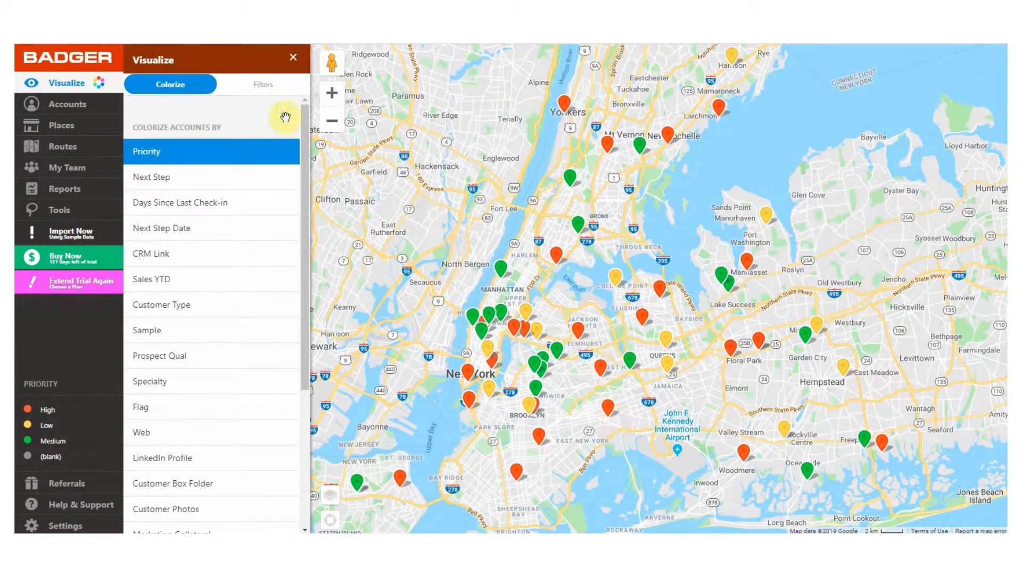
{"action": "left_click", "coordinate": [262, 88]}
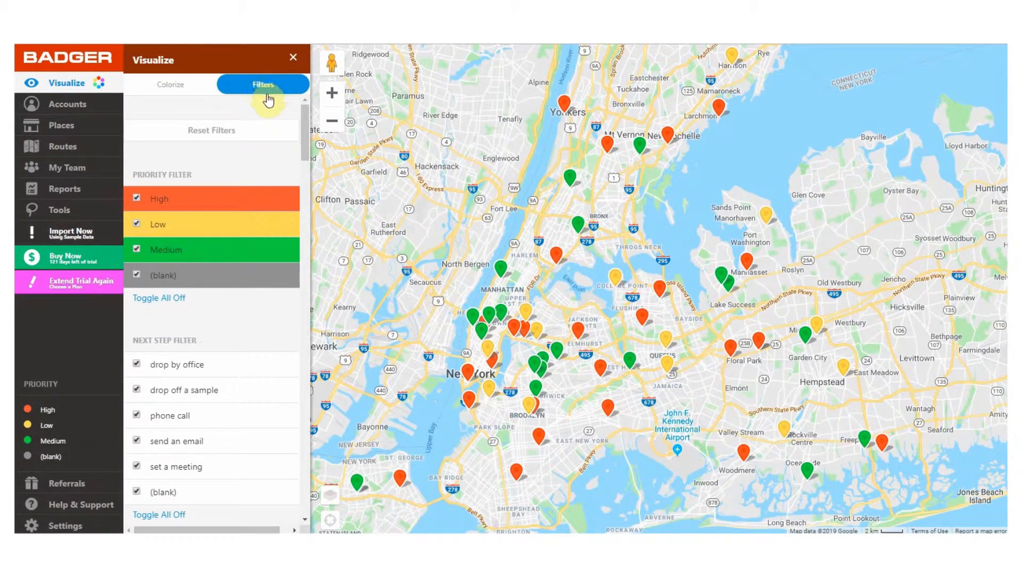
{"action": "mouse_move", "coordinate": [304, 137]}
{"action": "left_mouse_down"}
{"action": "mouse_move", "coordinate": [310, 216]}
{"action": "mouse_move", "coordinate": [304, 119]}
{"action": "left_mouse_up"}
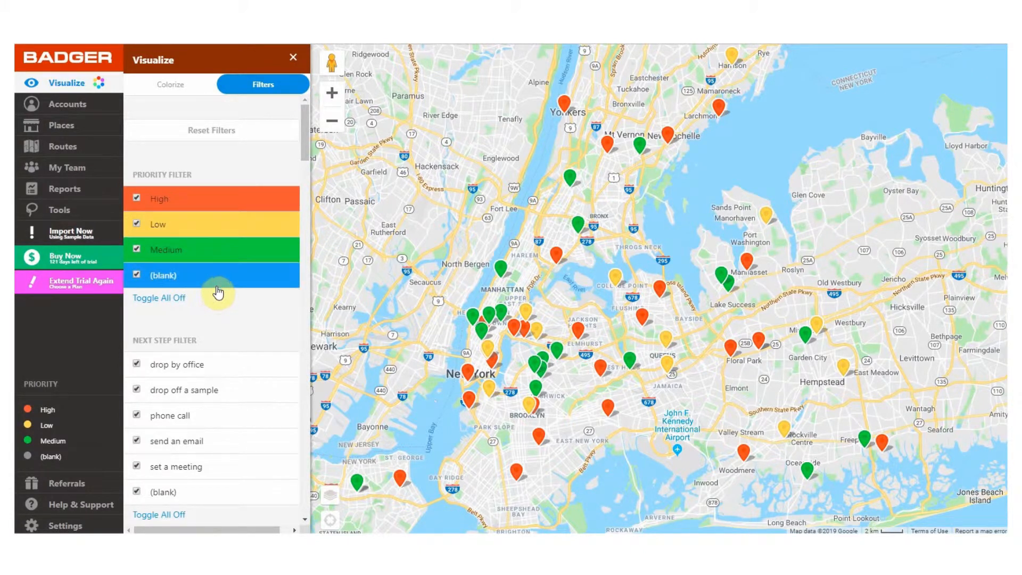
{"action": "left_click", "coordinate": [137, 275]}
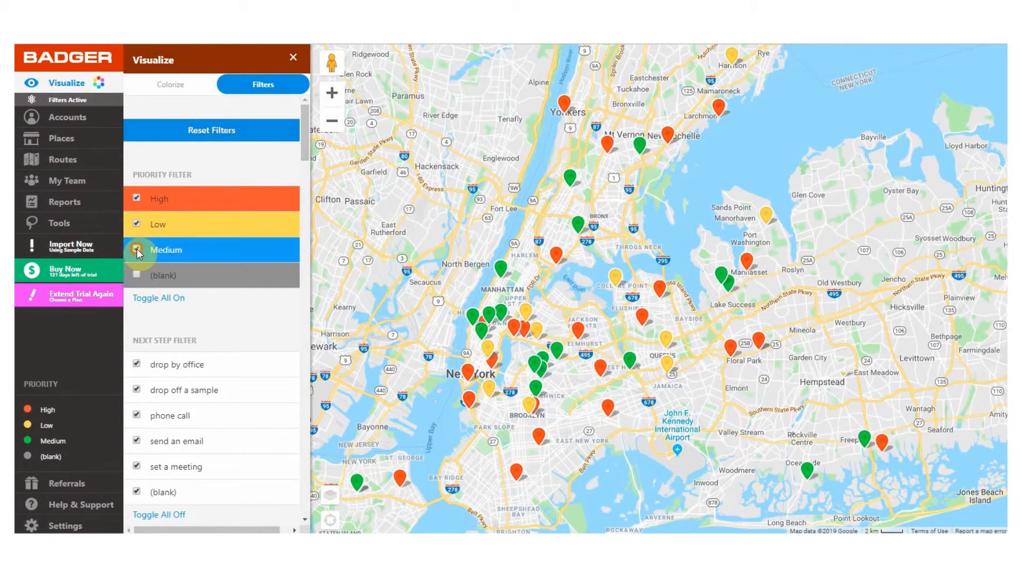
{"action": "left_click", "coordinate": [137, 250]}
{"action": "left_click", "coordinate": [137, 224]}
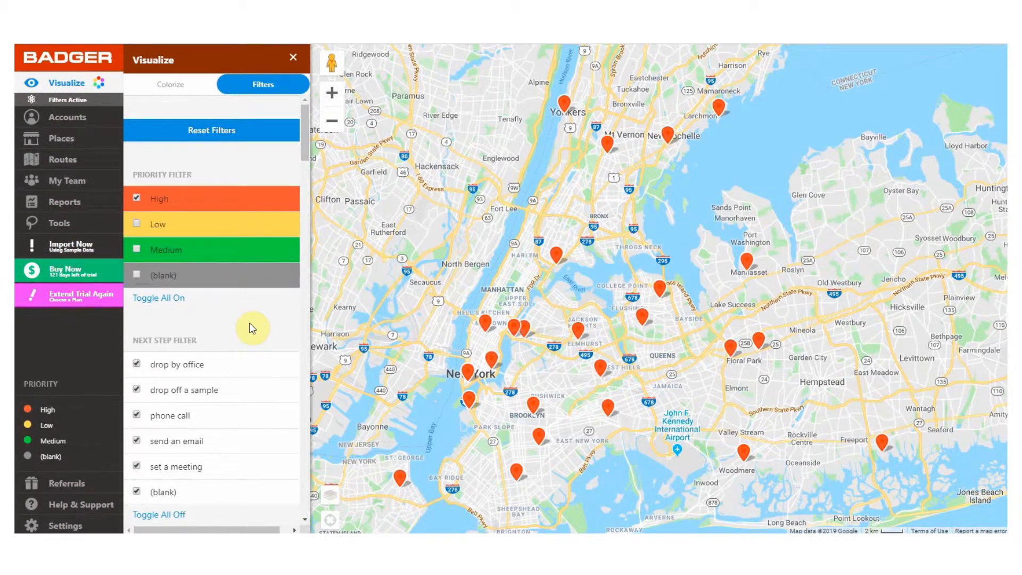
- Filter out accounts with the next steps "drop off a sample" and "set a meeting" and the next step date 22-Oct-11
{"action": "left_click_drag", "start_coordinate": [414, 356], "coordinate": [359, 303]}
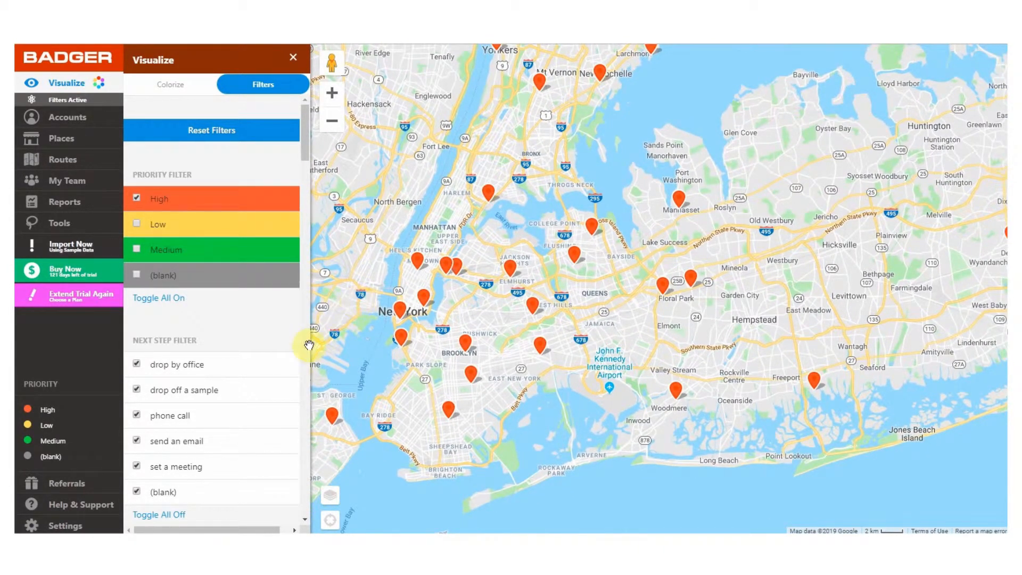
{"action": "left_click", "coordinate": [213, 399]}
{"action": "left_click", "coordinate": [205, 467]}
{"action": "scroll", "coordinate": [192, 418], "scroll_direction": "down", "scroll_amount": 4}
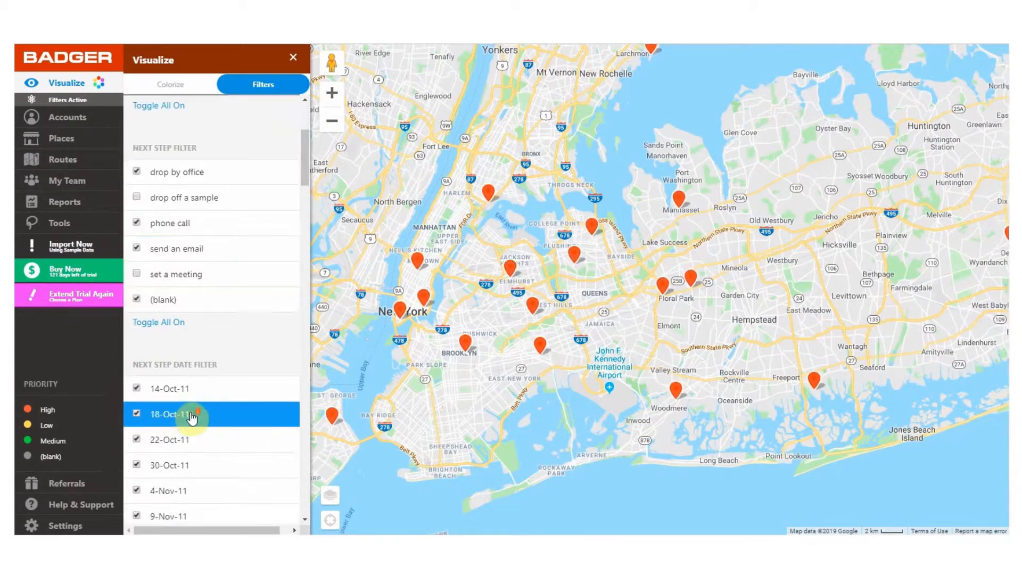
{"action": "left_click", "coordinate": [188, 387]}
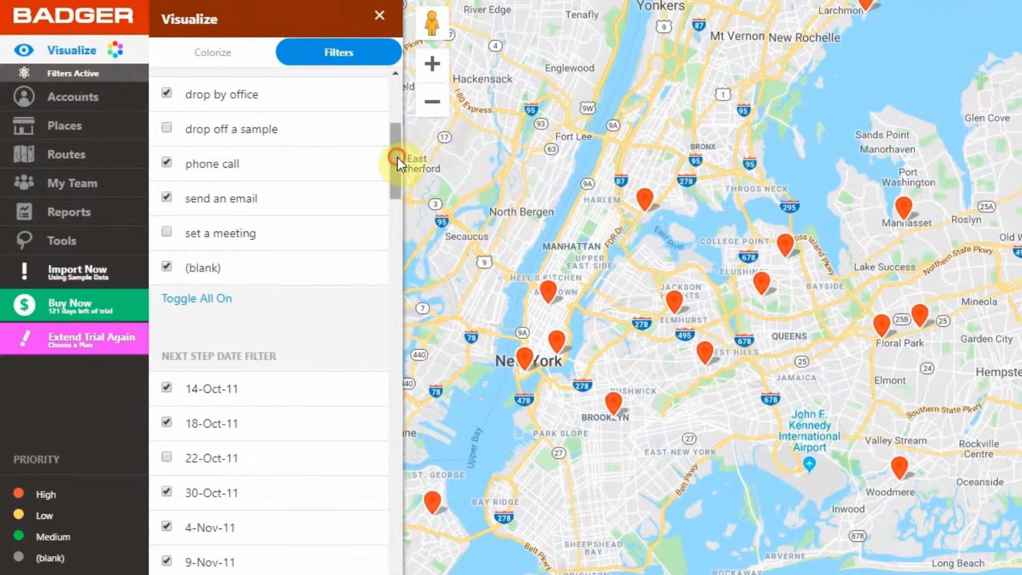
- Reset all account filters
{"action": "left_click_drag", "start_coordinate": [397, 158], "coordinate": [401, 71]}
{"action": "left_click", "coordinate": [303, 117]}
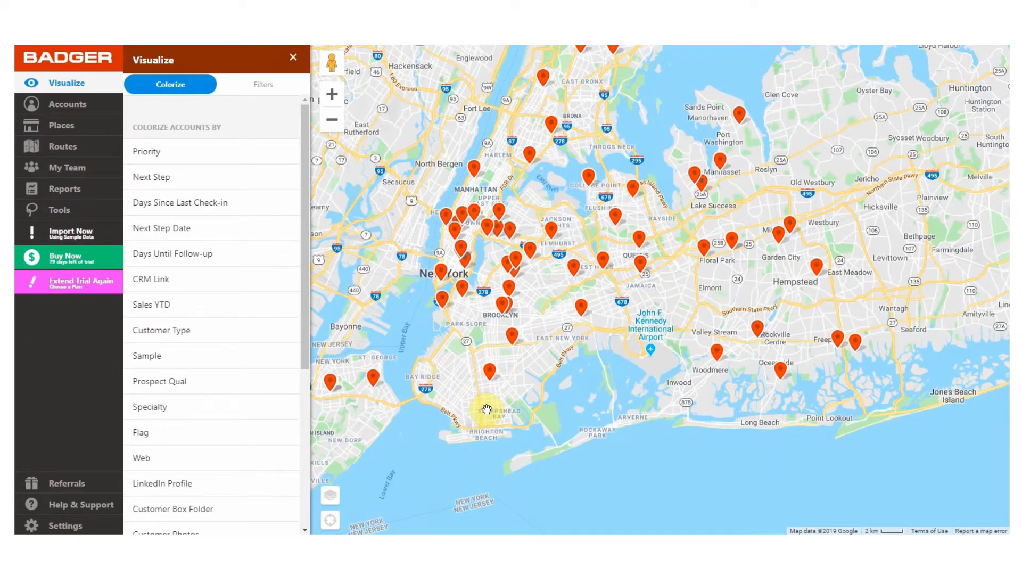
- Alternate the account coloring between Days Since Last Check-in and Days Until Follow-up, ending on Days Until Follow-up
{"action": "left_click", "coordinate": [229, 209]}
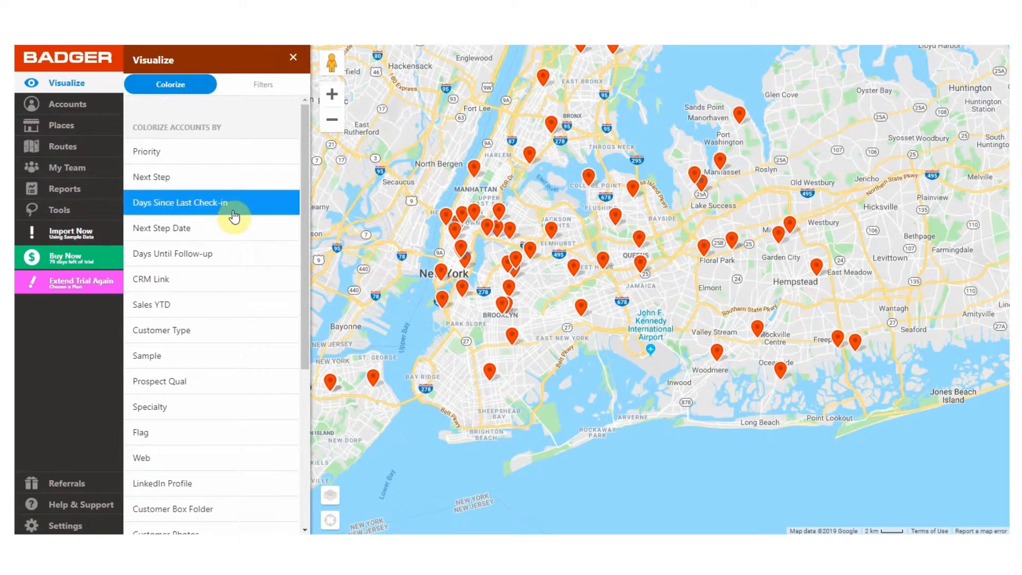
{"action": "left_click", "coordinate": [218, 250]}
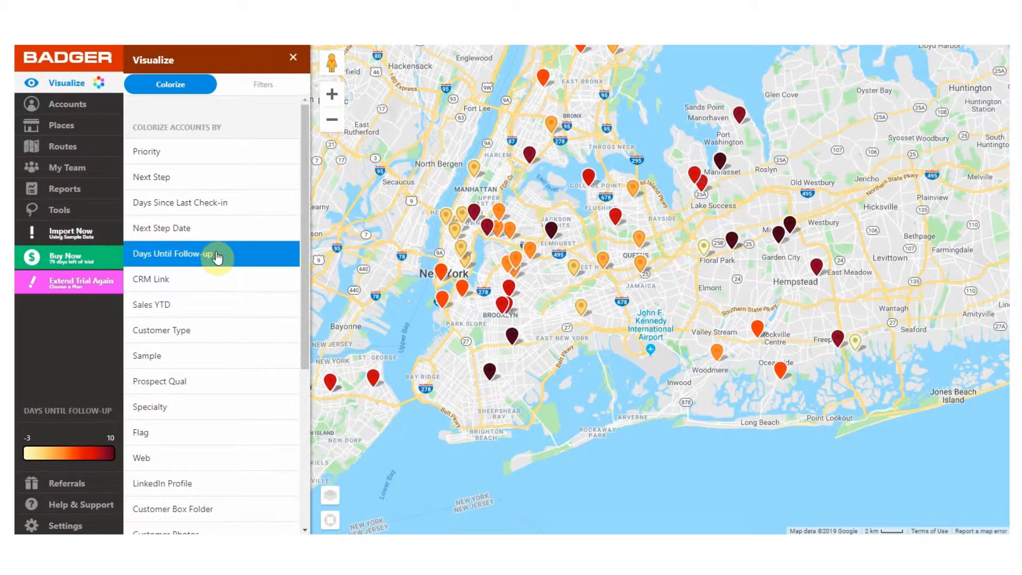
{"action": "left_click", "coordinate": [222, 201]}
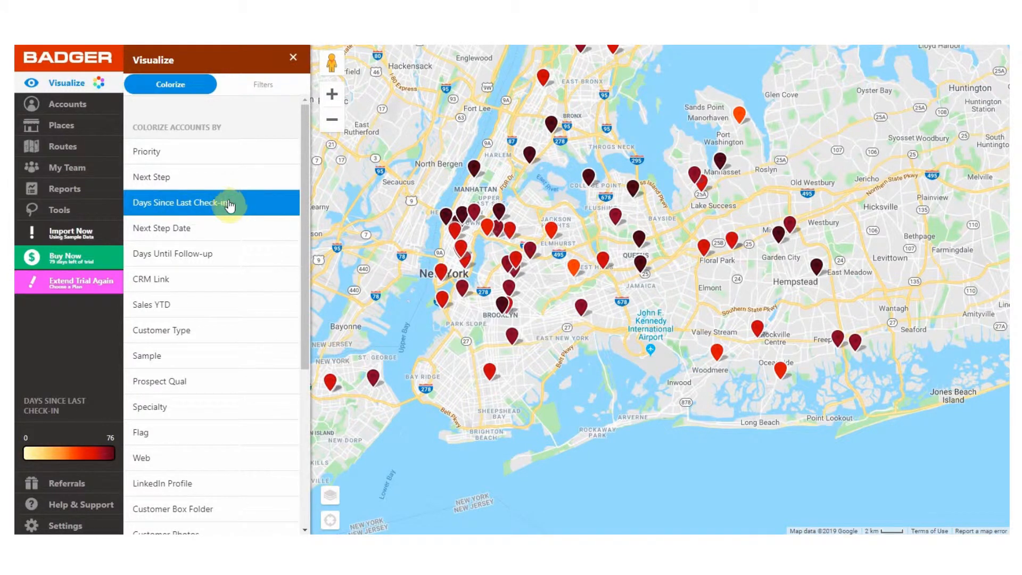
{"action": "left_click", "coordinate": [222, 255]}
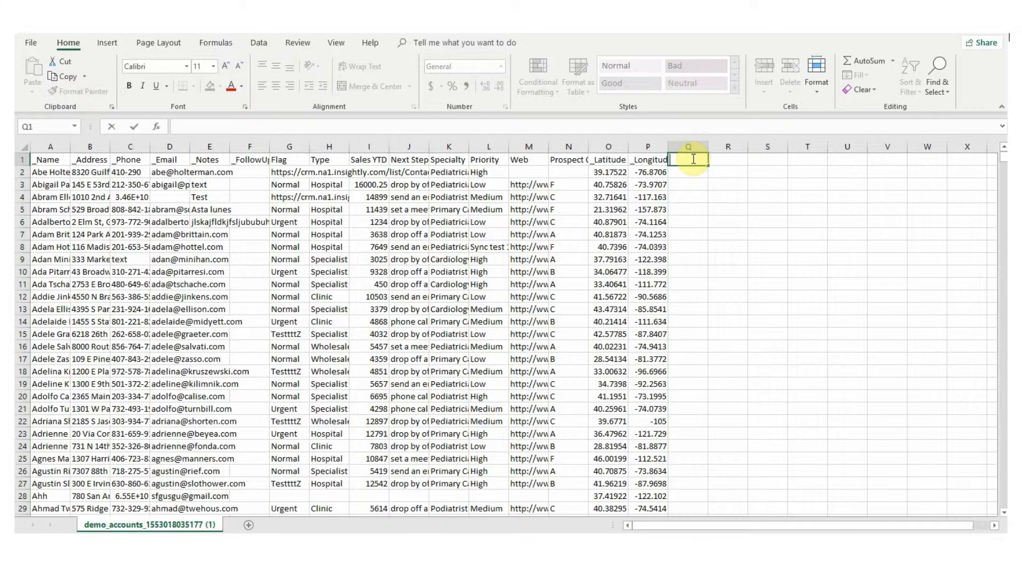
- Switch to the demo accounts spreadsheet in Excel and add the column header "Purchasing stage" in cell Q1
{"action": "left_click", "coordinate": [696, 149]}
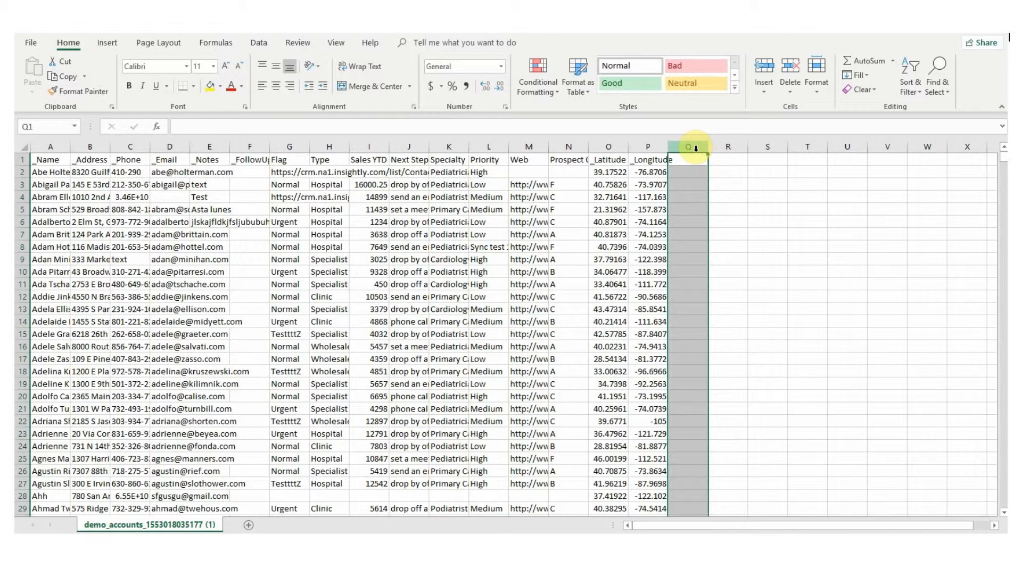
{"action": "left_click", "coordinate": [693, 159]}
{"action": "type", "text": "Purchasing stage"}
{"action": "key", "text": "Return"}
- Fill cells Q2 to Q5 with the purchasing stages Customer, Lead, Opportunity and Qualified Lead
{"action": "double_click", "coordinate": [690, 172]}
{"action": "type", "text": "Customer"}
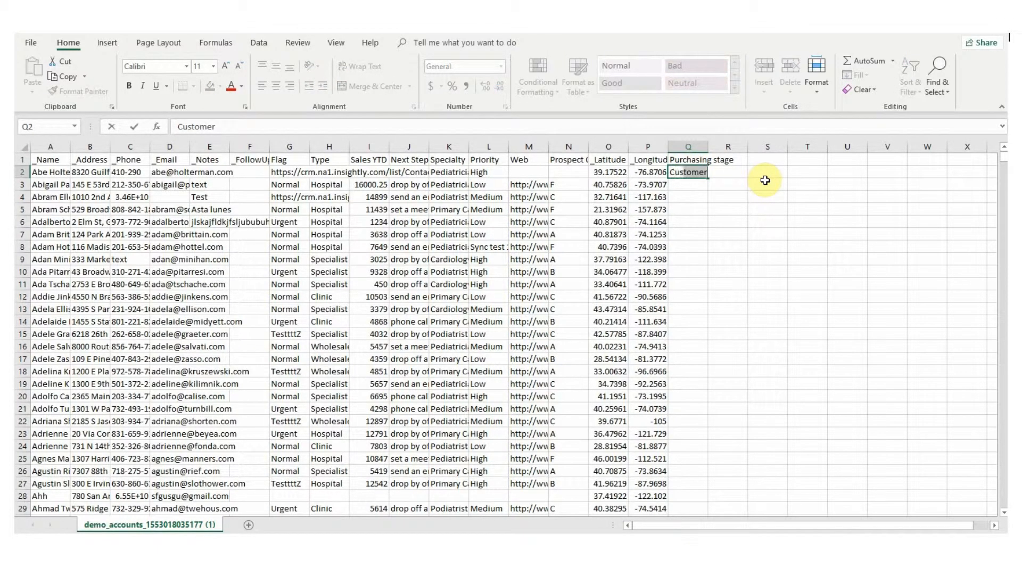
{"action": "key", "text": "Return"}
{"action": "type", "text": "Lead"}
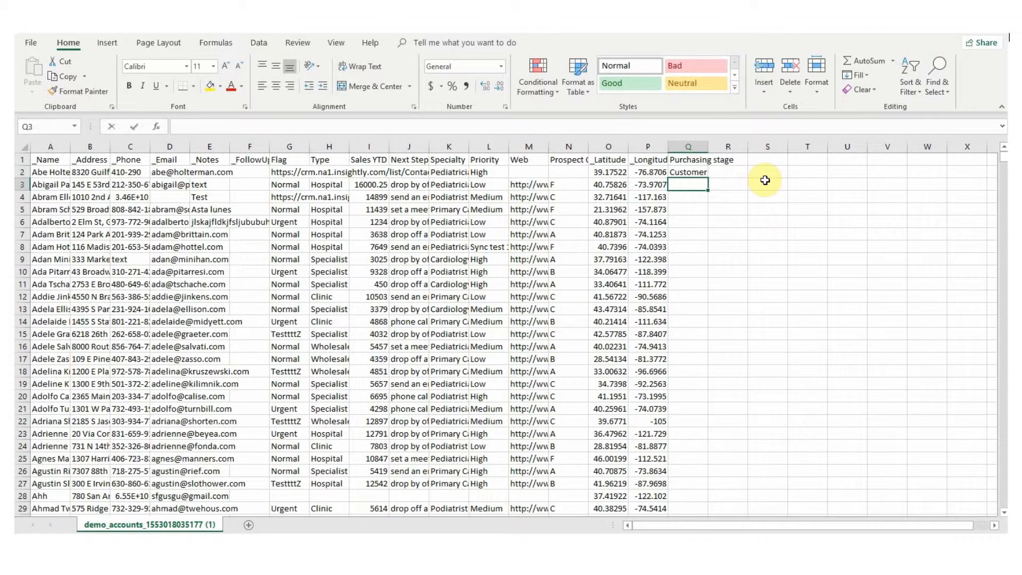
{"action": "key", "text": "Return"}
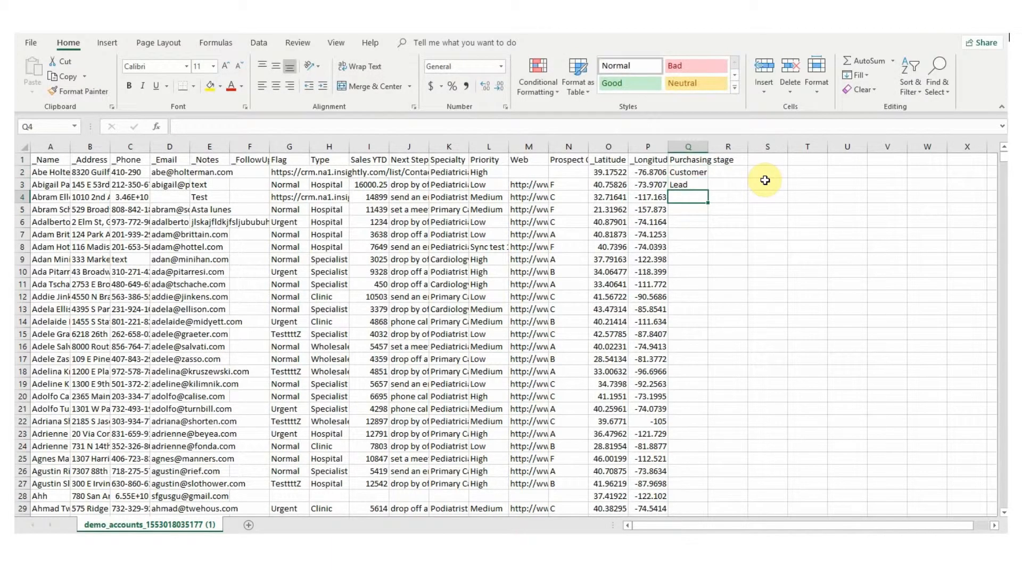
{"action": "type", "text": "Opportunity"}
{"action": "key", "text": "Return"}
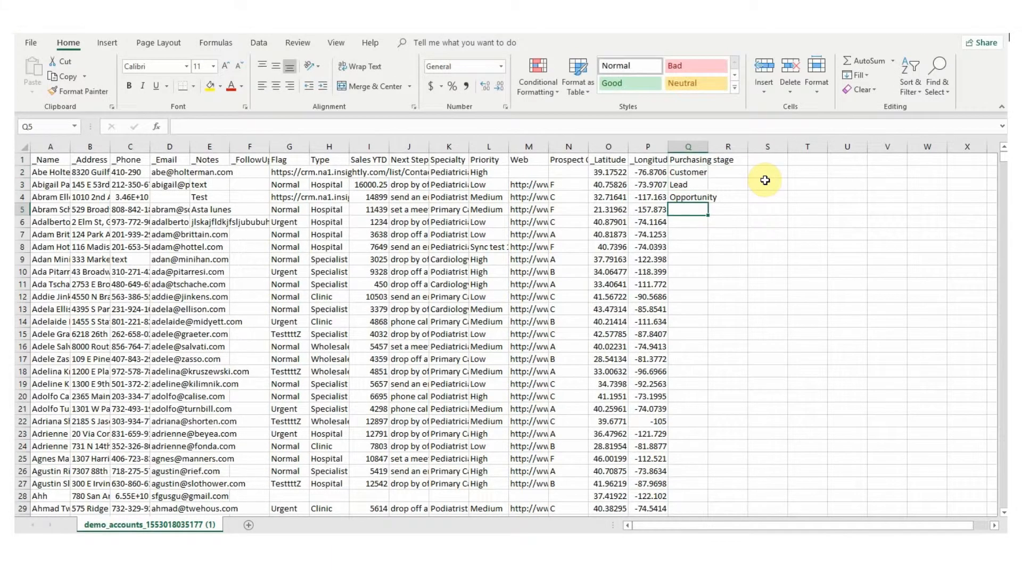
{"action": "type", "text": "Qualified Lead"}
{"action": "key", "text": "Return"}
- Fill cells Q6 to Q9 with the purchasing stages Lead, Customer, Lead and Opportunity
{"action": "type", "text": "Lead"}
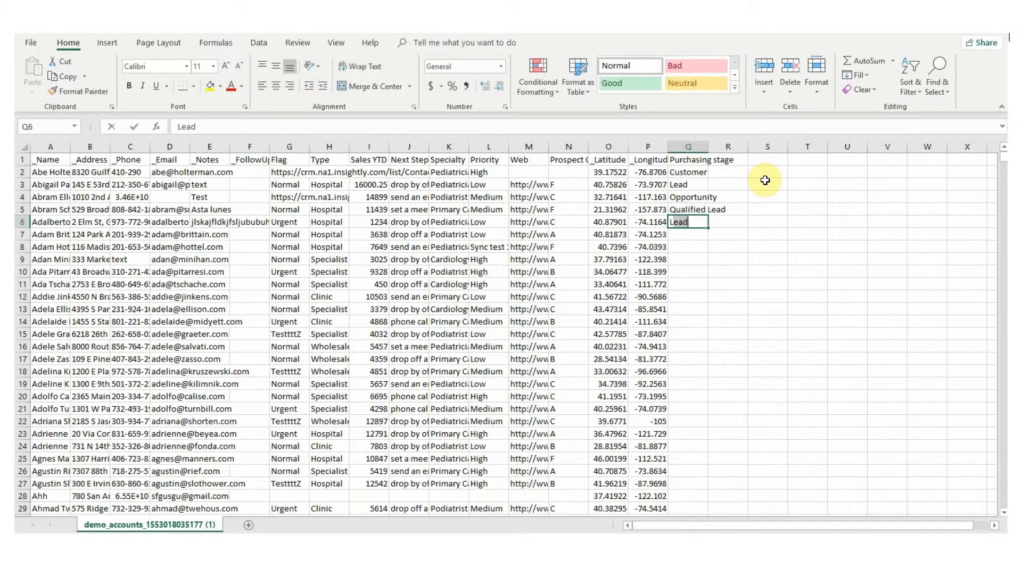
{"action": "key", "text": "Return"}
{"action": "type", "text": "Customer"}
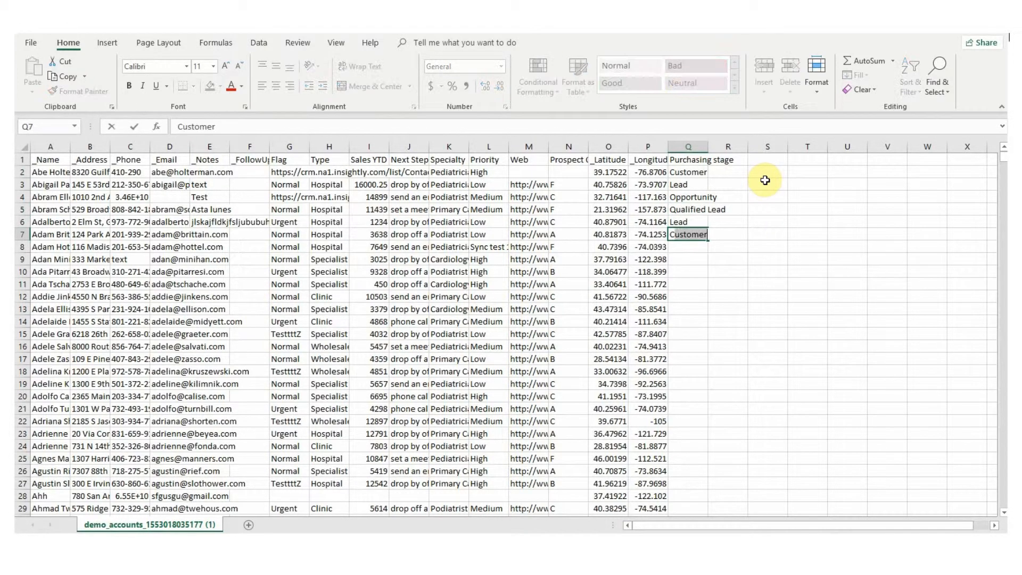
{"action": "key", "text": "Return"}
{"action": "type", "text": "Lead"}
{"action": "key", "text": "Return"}
{"action": "type", "text": "Opportunity"}
{"action": "key", "text": "Return"}
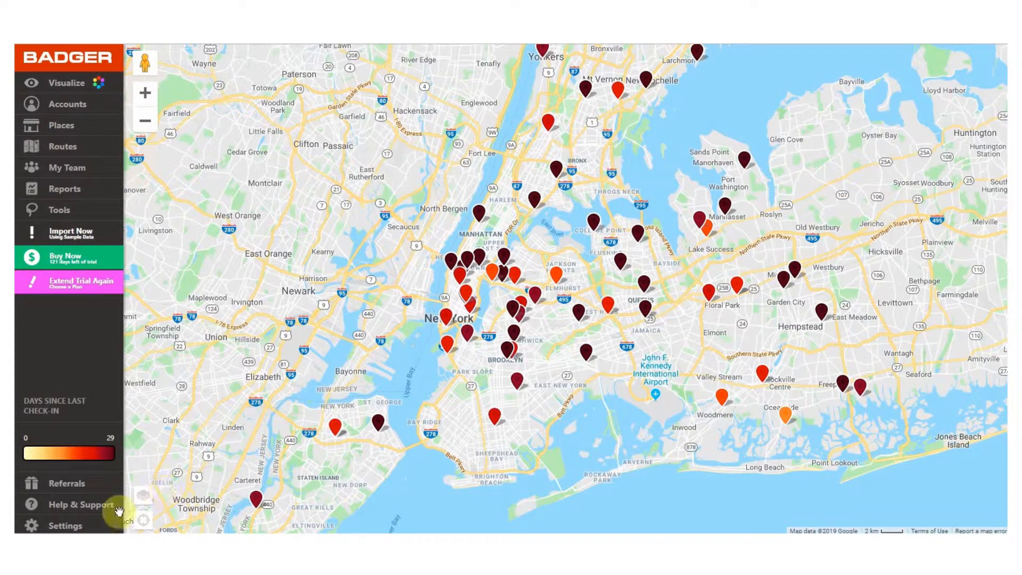
- Switch to Badger Maps and add a new account field named "Category" with the Text data type
{"action": "left_click", "coordinate": [67, 526]}
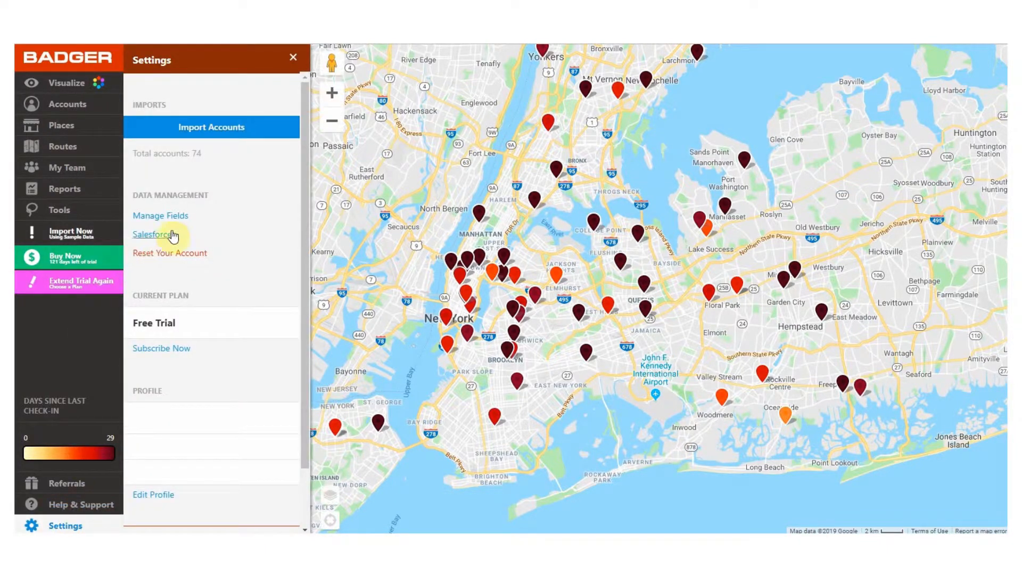
{"action": "left_click", "coordinate": [161, 216]}
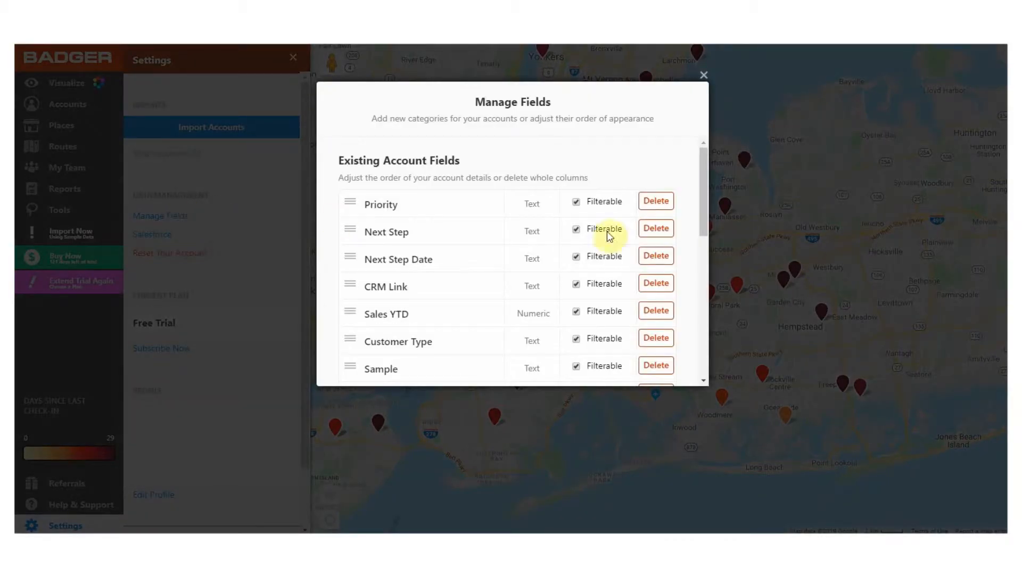
{"action": "scroll", "coordinate": [457, 233], "scroll_direction": "down", "scroll_amount": 3}
{"action": "scroll", "coordinate": [456, 233], "scroll_direction": "down", "scroll_amount": 5}
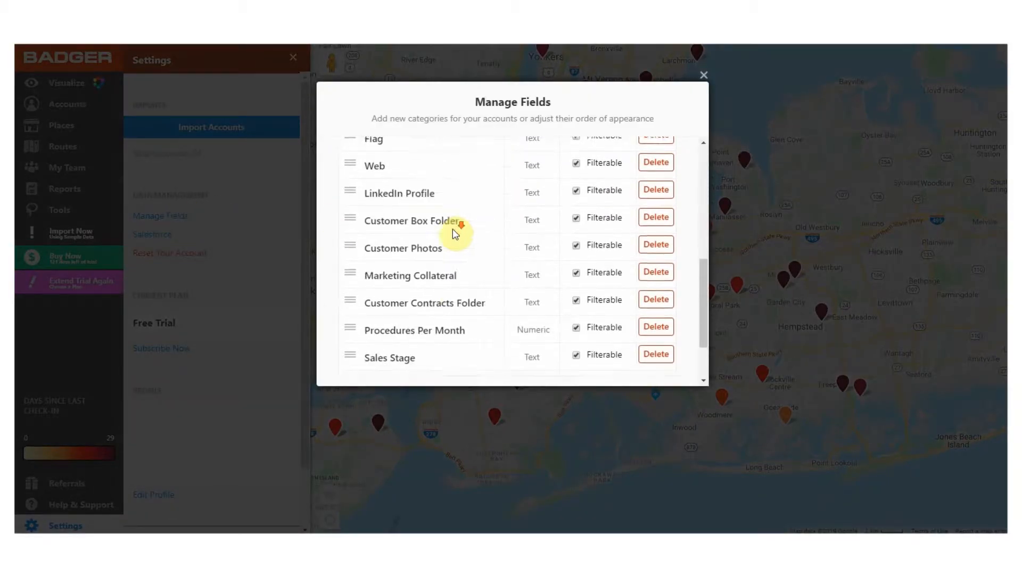
{"action": "left_click", "coordinate": [416, 355]}
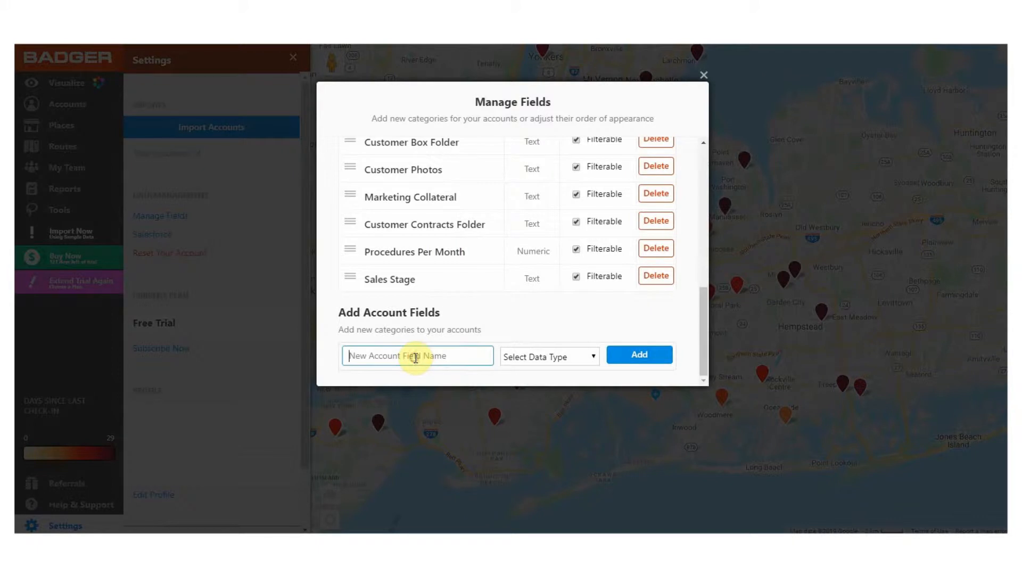
{"action": "type", "text": "Category"}
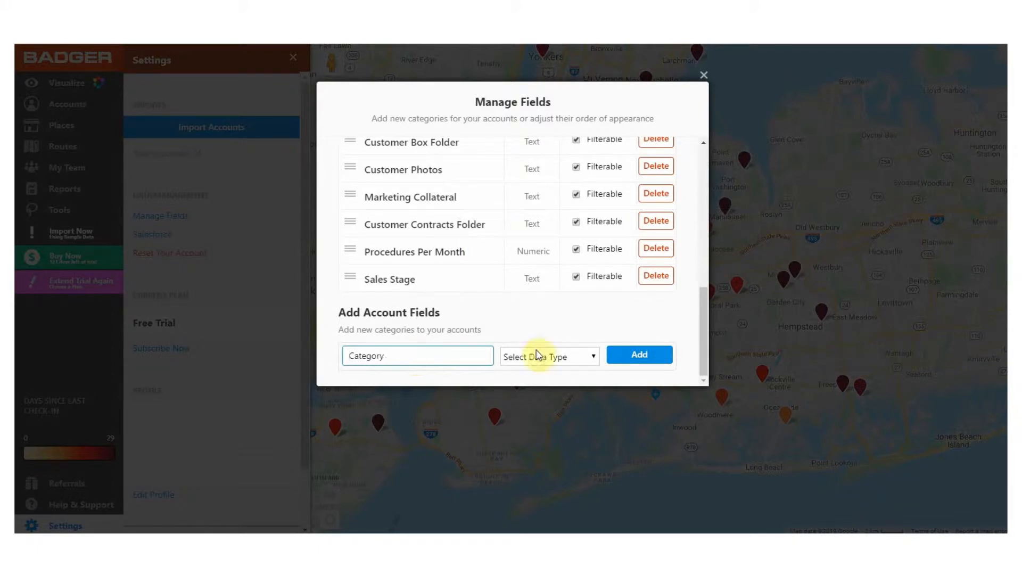
{"action": "left_click", "coordinate": [565, 355]}
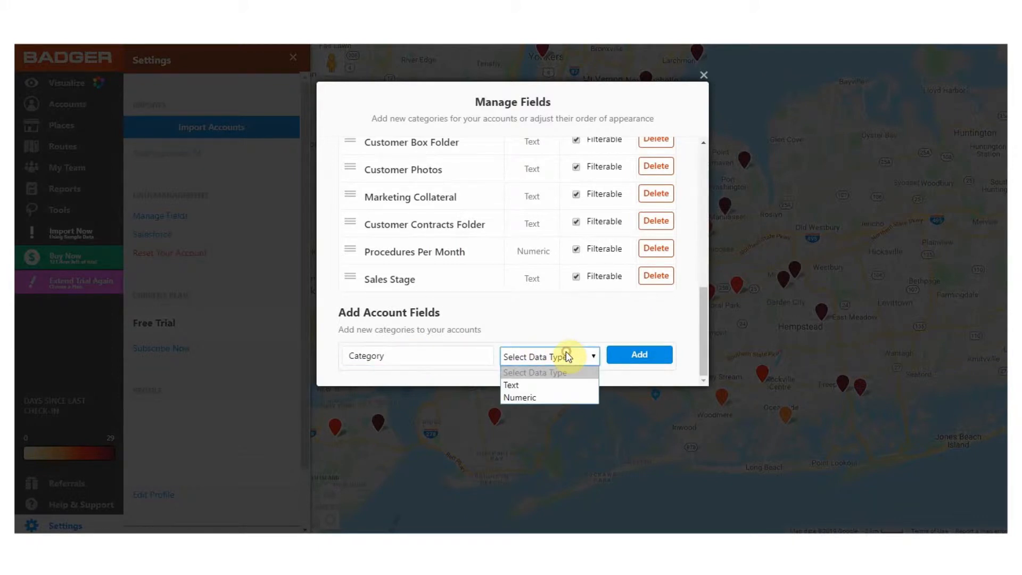
{"action": "left_click", "coordinate": [564, 385]}
{"action": "left_click", "coordinate": [655, 356]}
{"action": "left_click_drag", "start_coordinate": [701, 317], "coordinate": [706, 167]}
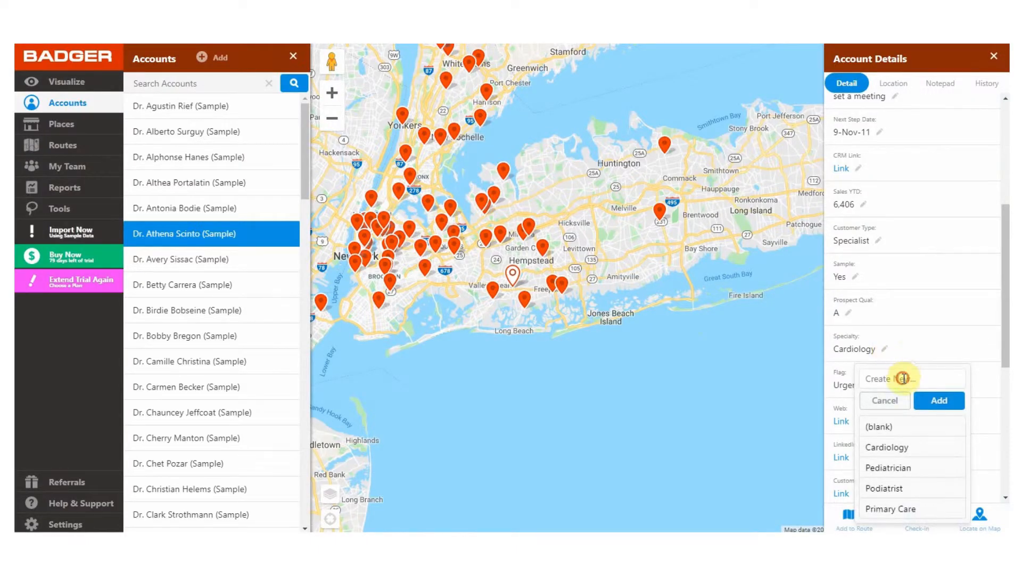
- Add "Endocrinology" as a new Specialty value for the open account
{"action": "left_click", "coordinate": [904, 379]}
{"action": "type", "text": "Endocrinology"}
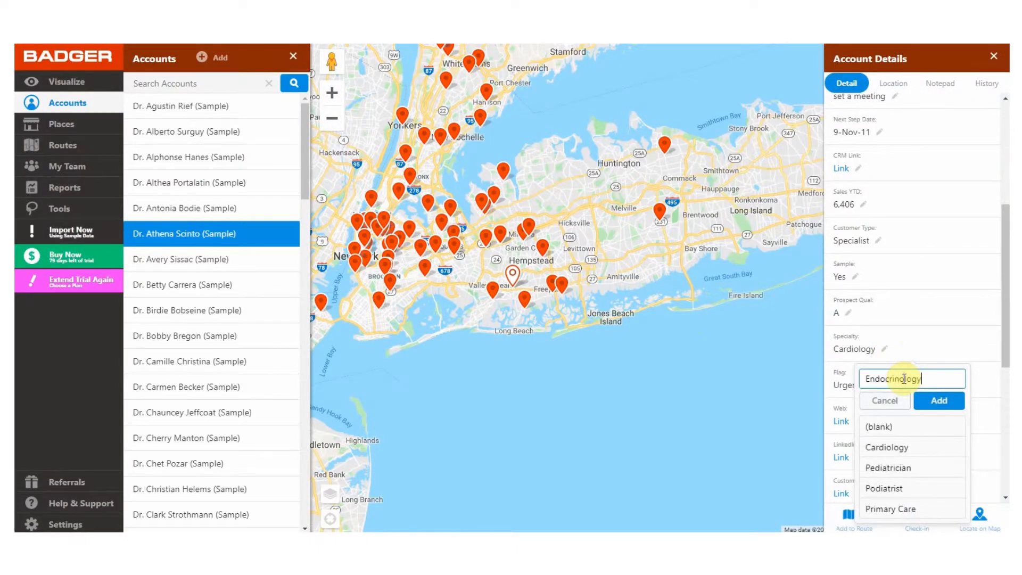
{"action": "left_click", "coordinate": [930, 402]}
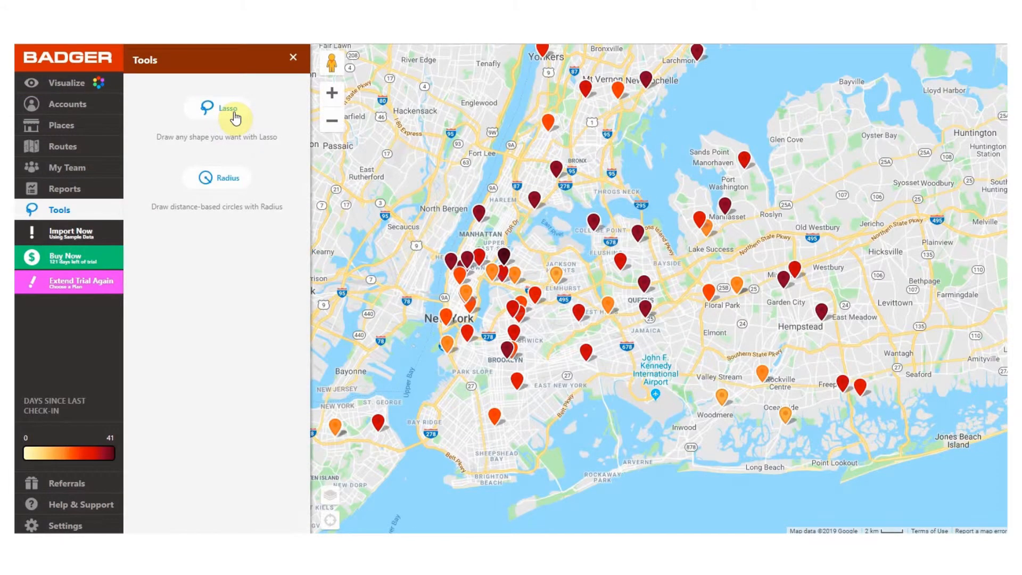
- Draw a freehand Lasso shape on the map in the Manhattan area
{"action": "left_click", "coordinate": [236, 117]}
{"action": "mouse_move", "coordinate": [446, 248]}
{"action": "left_mouse_down"}
{"action": "mouse_move", "coordinate": [398, 319]}
{"action": "mouse_move", "coordinate": [586, 449]}
{"action": "mouse_move", "coordinate": [501, 252]}
{"action": "mouse_move", "coordinate": [445, 248]}
{"action": "left_mouse_up"}
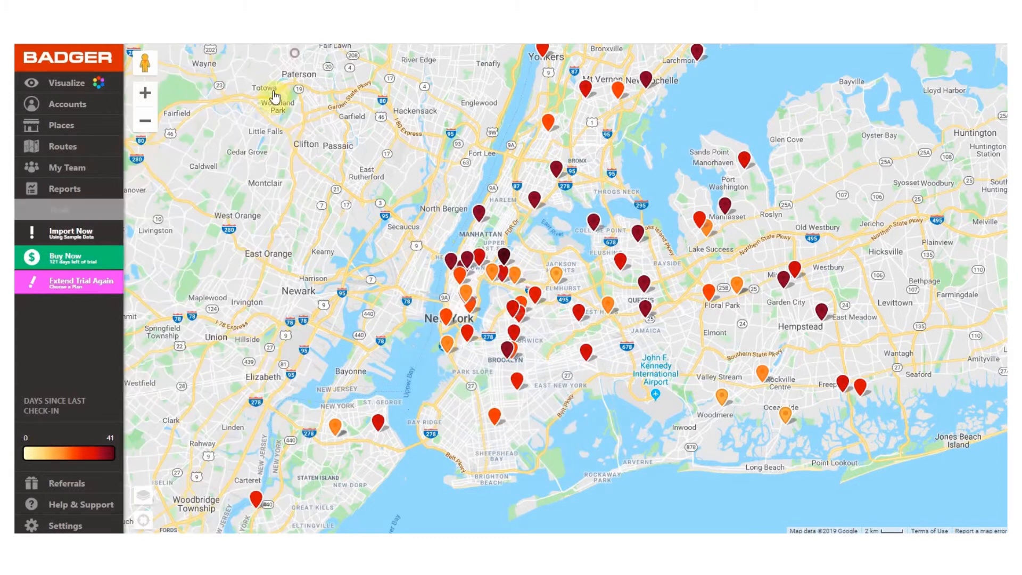
- Delete the Category field from the existing account fields and confirm the deletion
{"action": "left_click", "coordinate": [78, 525]}
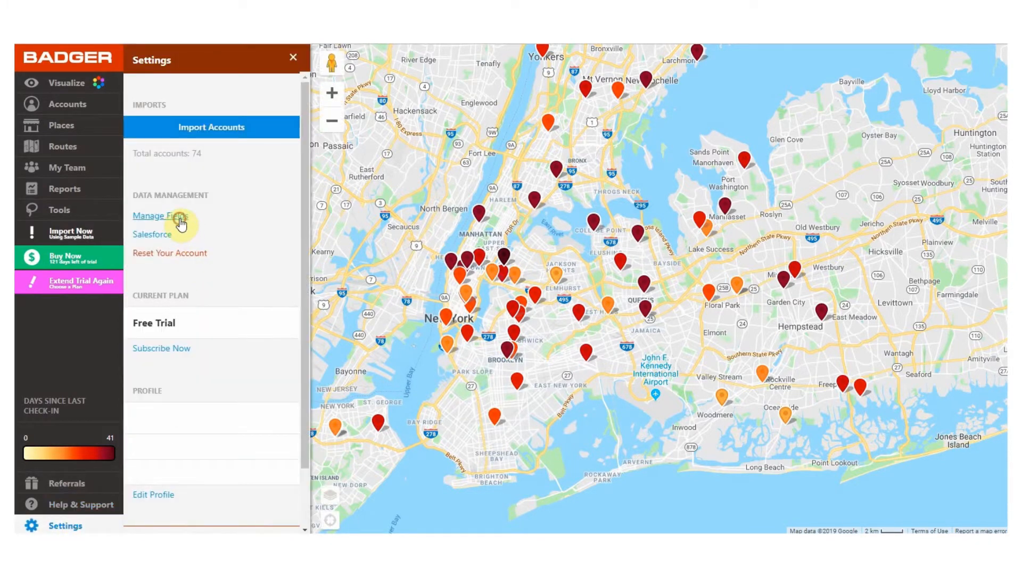
{"action": "left_click", "coordinate": [180, 222]}
{"action": "scroll", "coordinate": [530, 207], "scroll_direction": "down", "scroll_amount": 6}
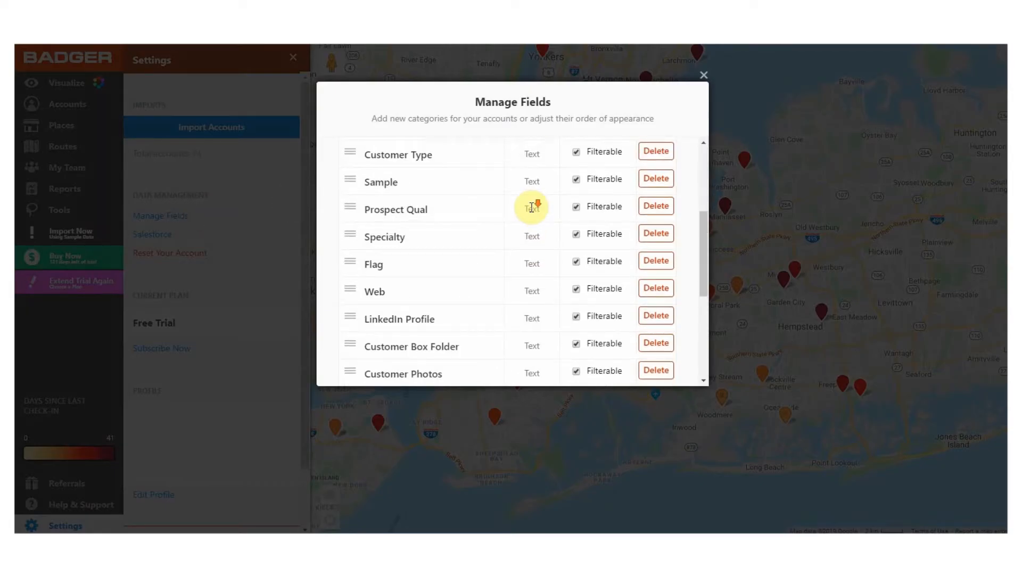
{"action": "left_click", "coordinate": [666, 322]}
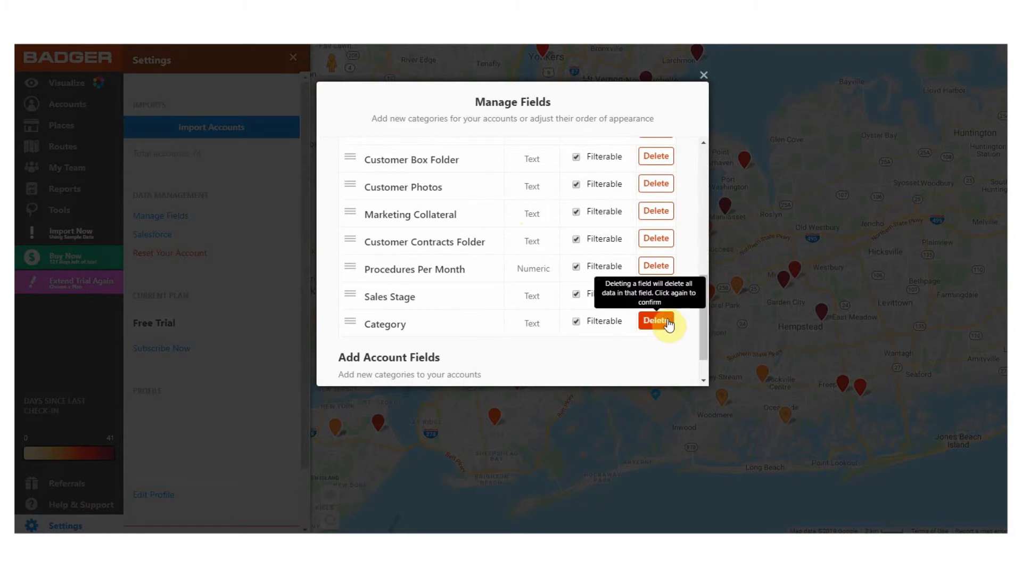
{"action": "left_click", "coordinate": [645, 317]}
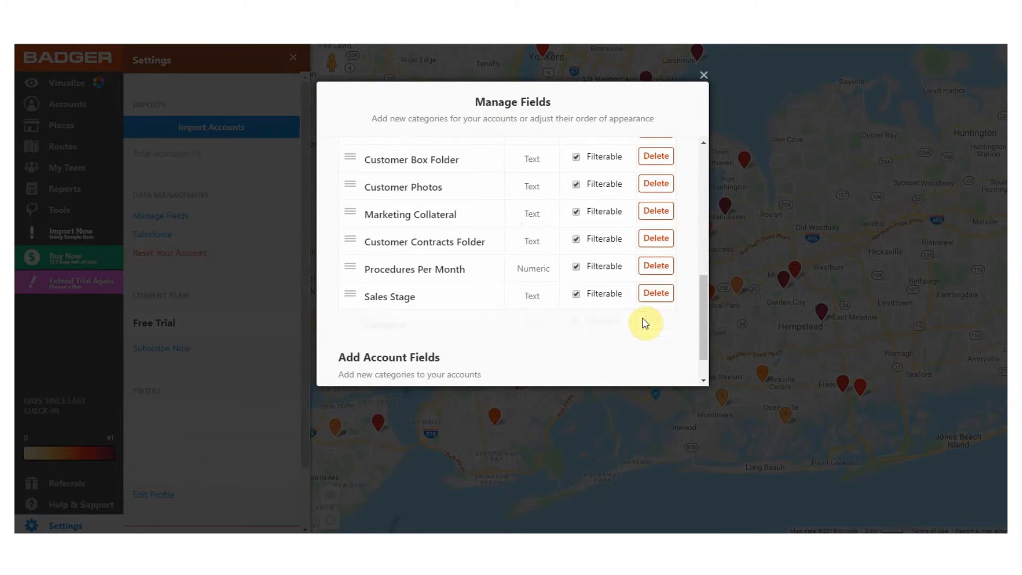